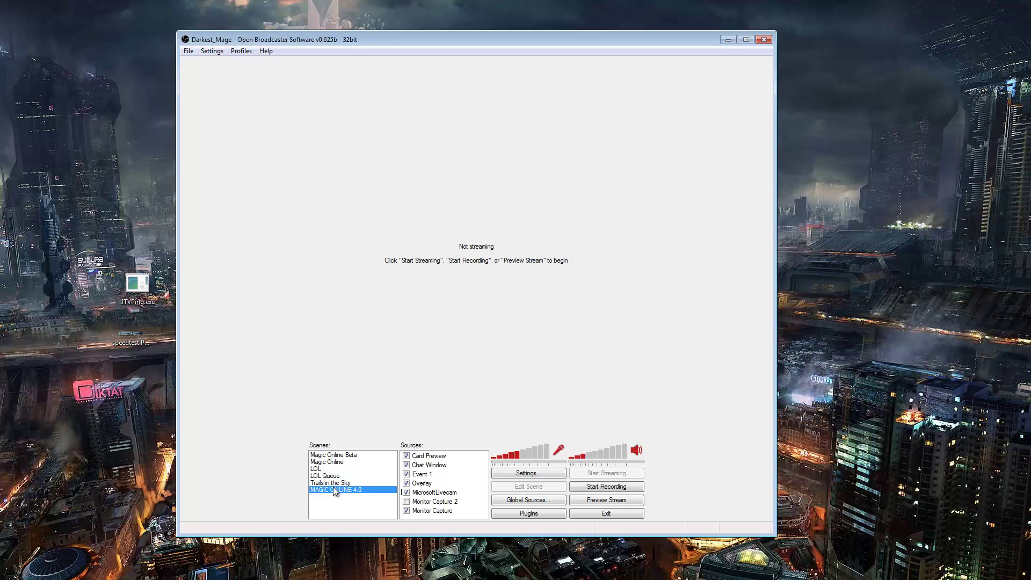
# Briefly preview the MAGIC ONLINE 4.0 stream, stop it, and bring up the Settings menu.
pyautogui.click(639, 500)
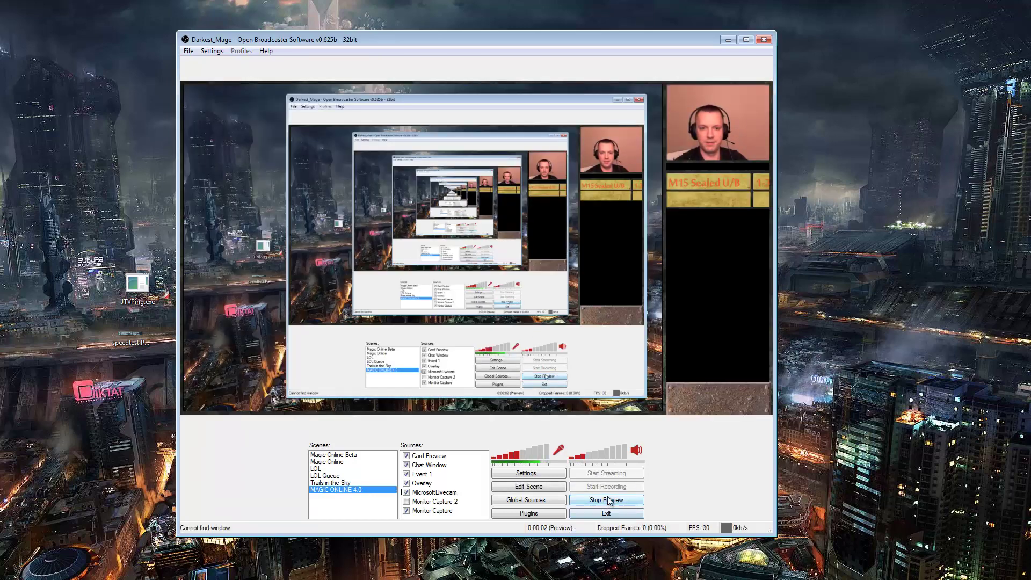
pyautogui.press('F10')
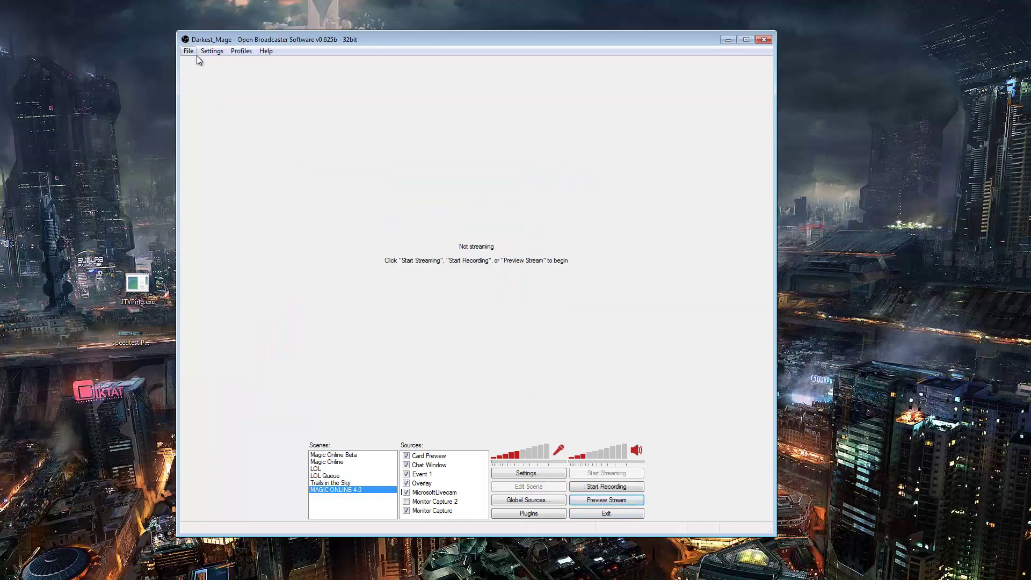
pyautogui.click(215, 50)
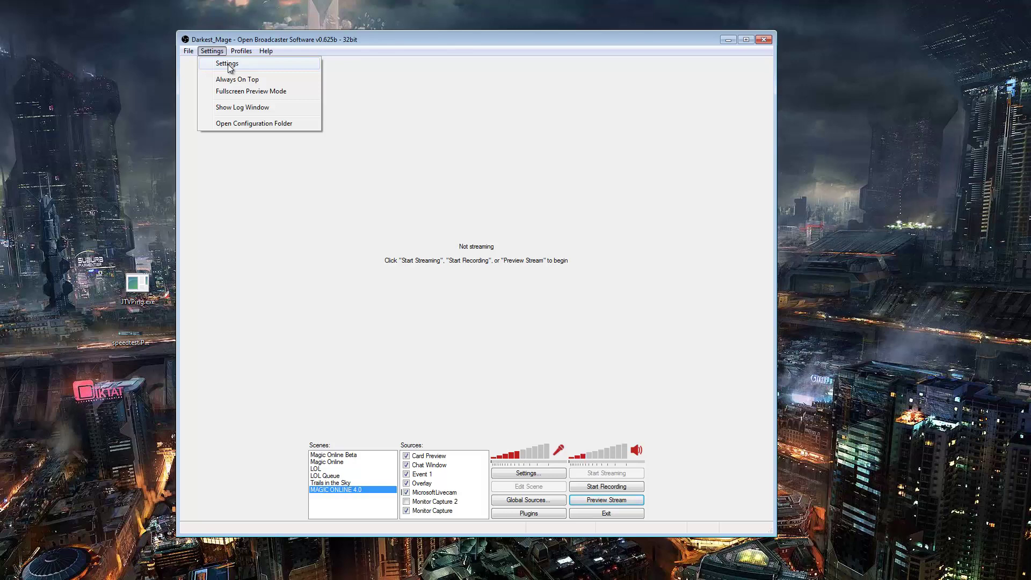
# Enable Use CBR on the Encoding page, keeping x264 with 5000 max bitrate and buffer.
pyautogui.click(228, 64)
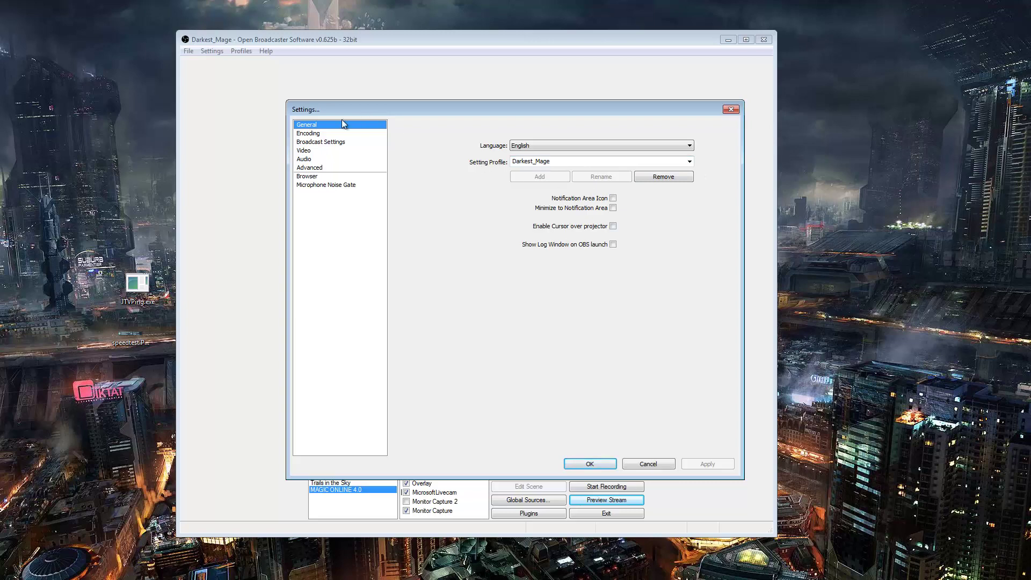
pyautogui.click(317, 134)
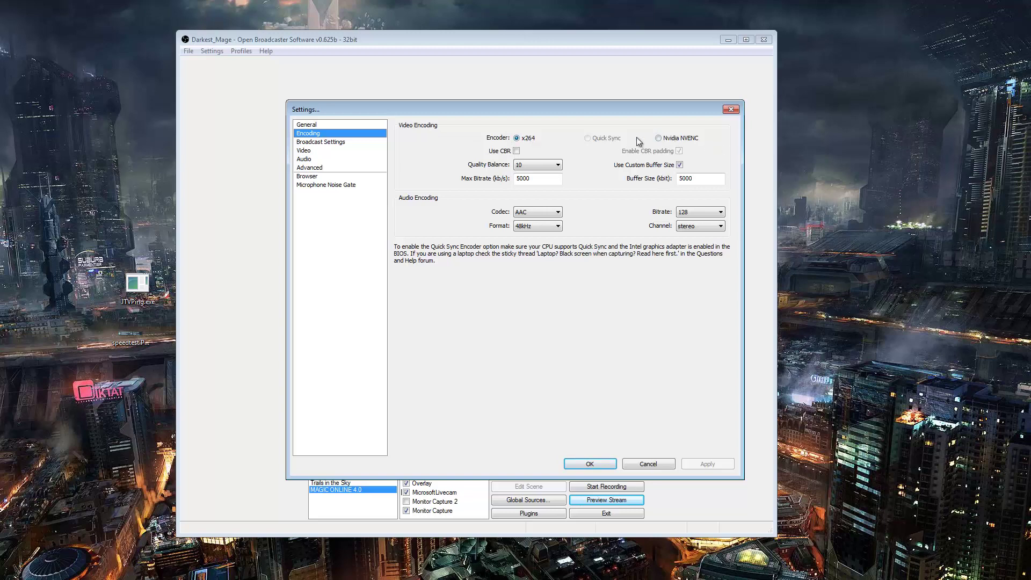
pyautogui.click(516, 151)
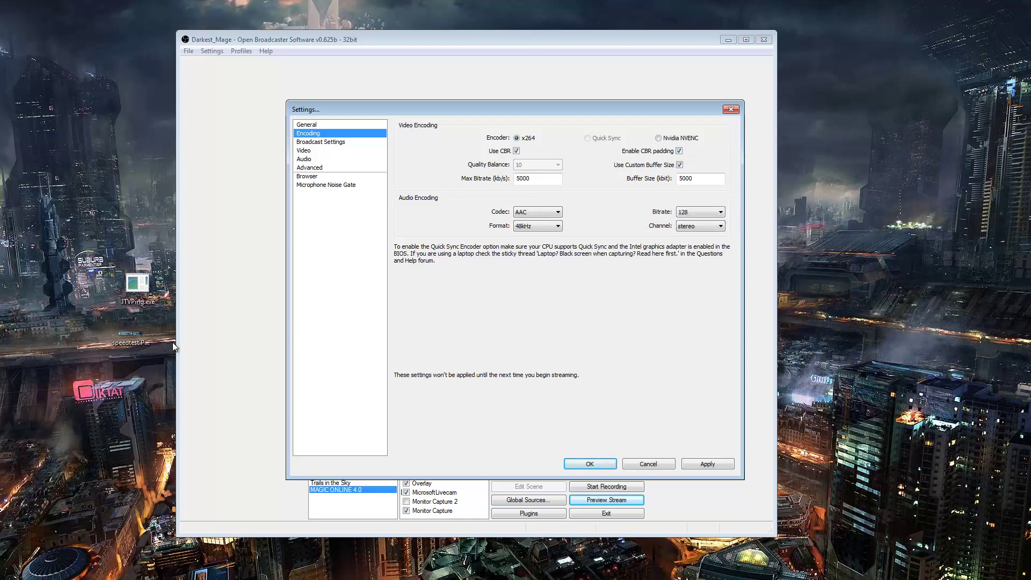
# View speedtest.PNG showing 7213.0 kB/s download and 1454.1 kB/s upload.
pyautogui.doubleClick(141, 330)
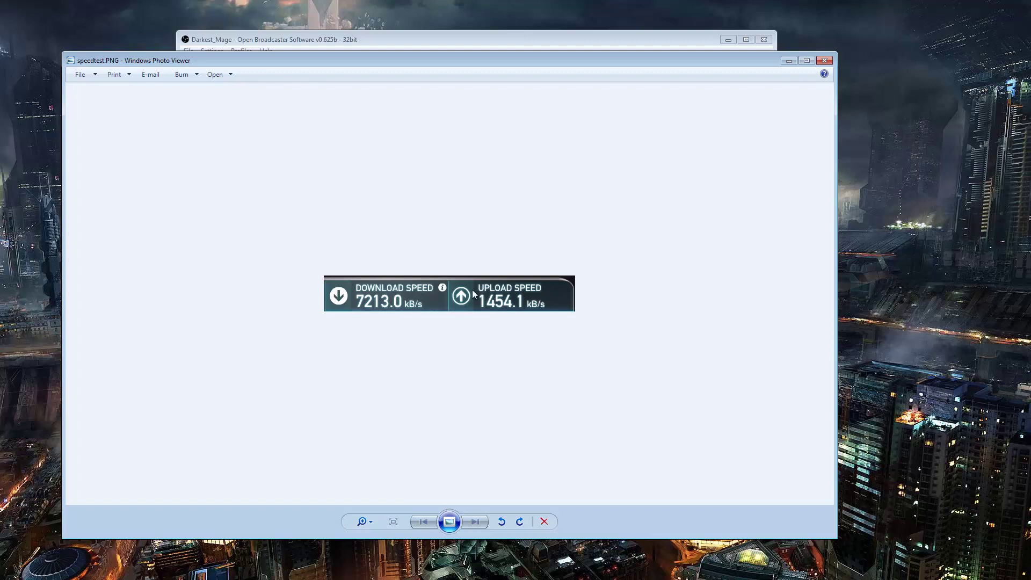
# Return to the OBS Stream Settings Estimator and choose the Low motion / static action game type.
pyautogui.click(825, 61)
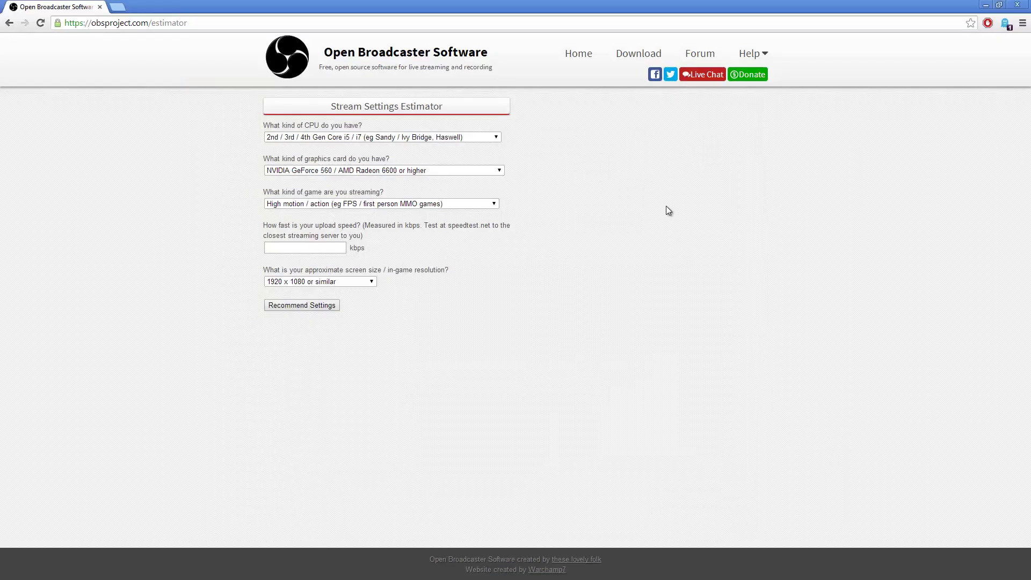
pyautogui.click(757, 54)
pyautogui.click(343, 204)
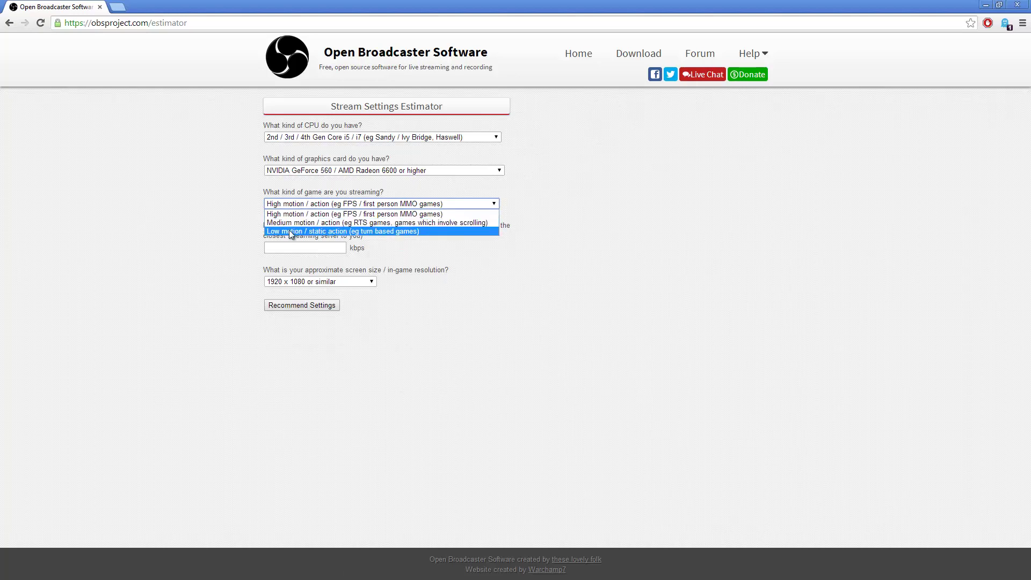
pyautogui.click(290, 233)
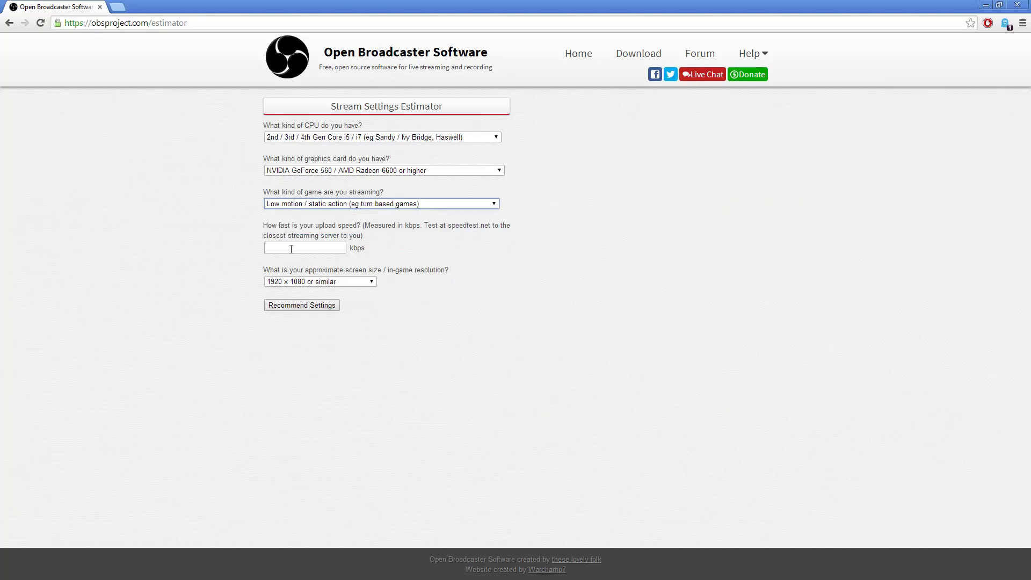
# Enter 1450 kbps as the upload speed in the estimator.
pyautogui.click(284, 249)
pyautogui.write('14')
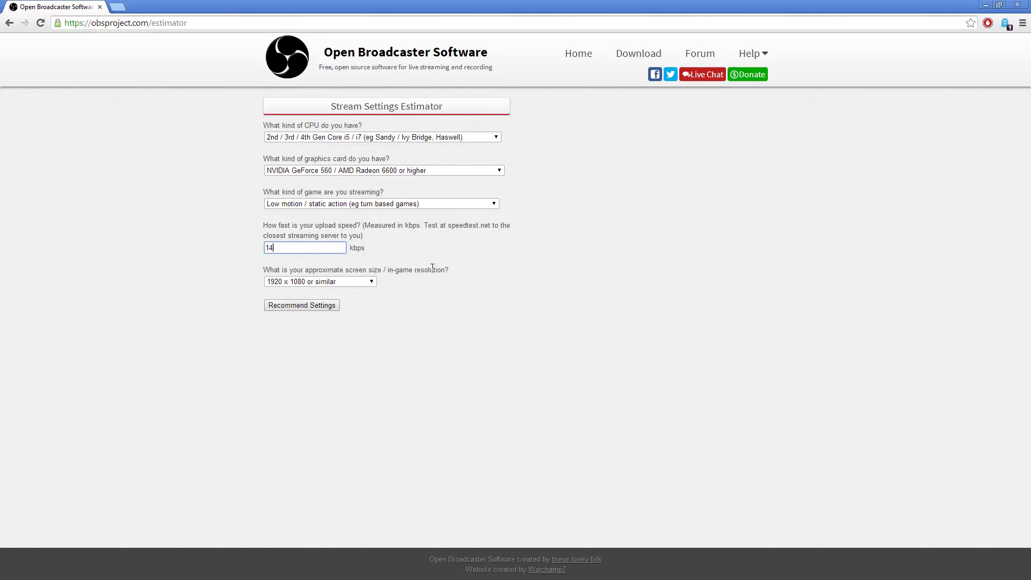
pyautogui.write('50')
pyautogui.moveTo(306, 221); pyautogui.dragTo(365, 236)
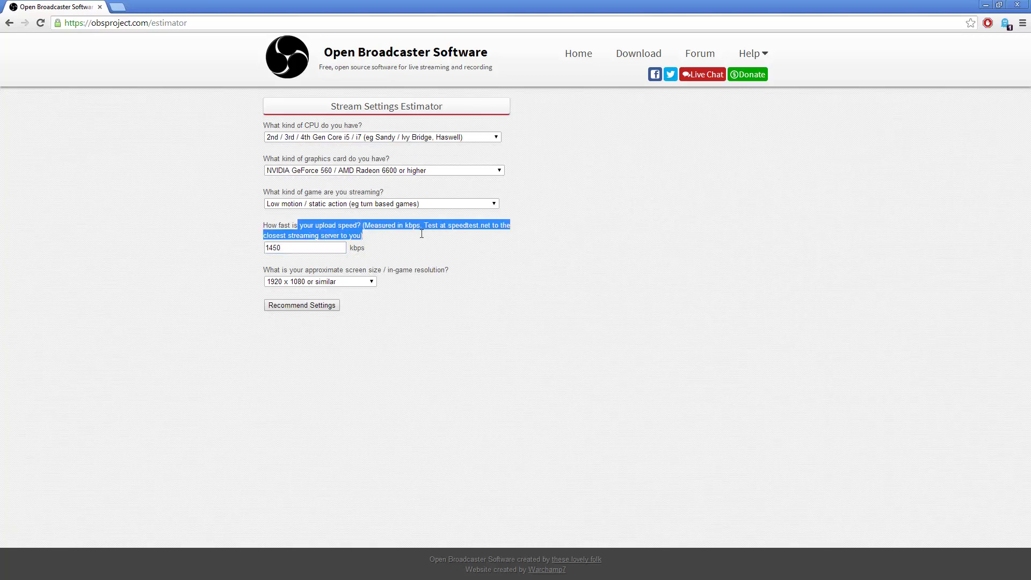
pyautogui.click(286, 309)
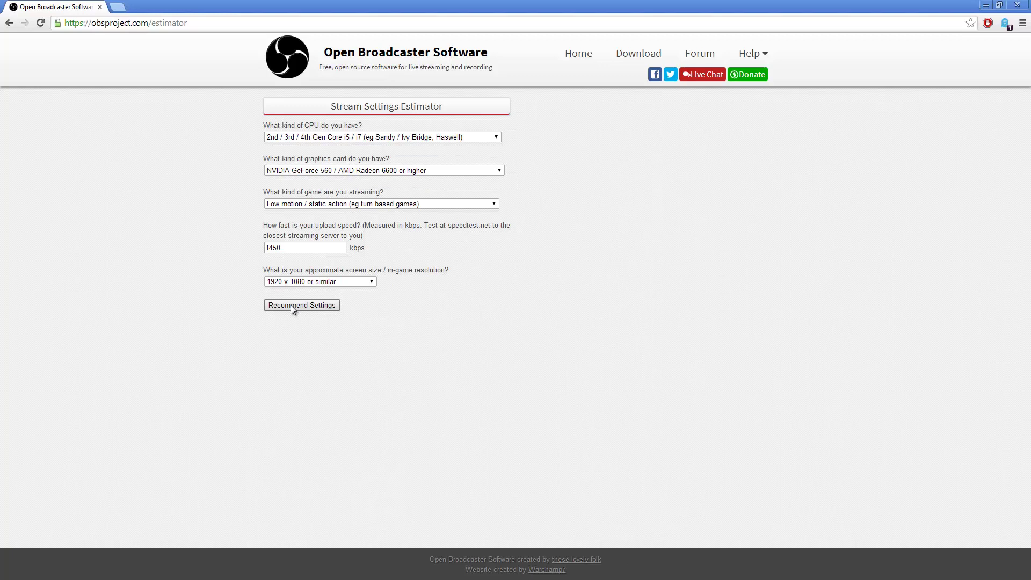
# Get the estimator's recommendations and highlight max bitrate 1233 and buffer size 739.
pyautogui.click(291, 305)
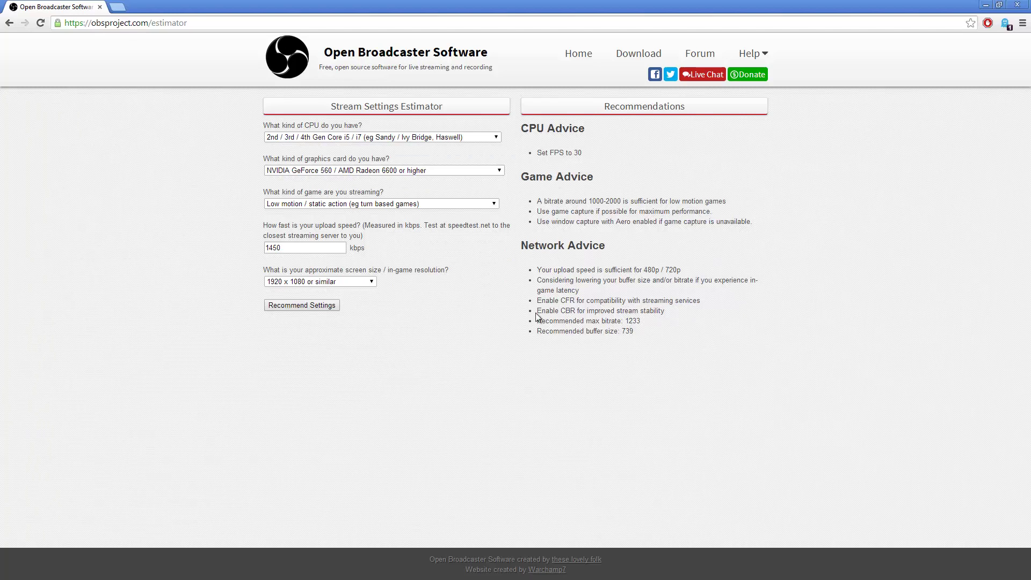
pyautogui.moveTo(536, 321); pyautogui.dragTo(649, 323)
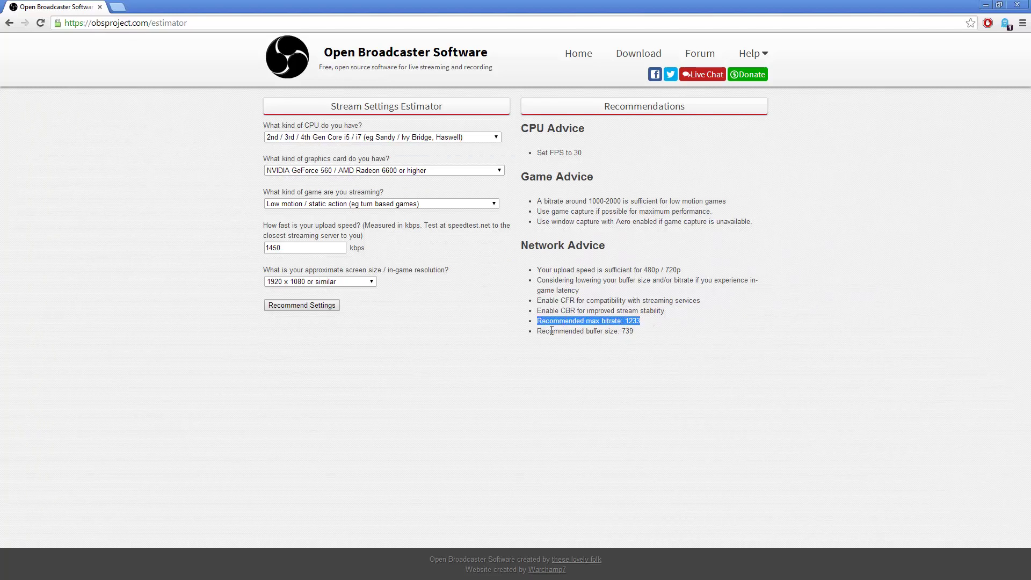
pyautogui.moveTo(552, 331)
pyautogui.mouseDown()
pyautogui.moveTo(665, 346)
pyautogui.moveTo(552, 331)
pyautogui.mouseUp()
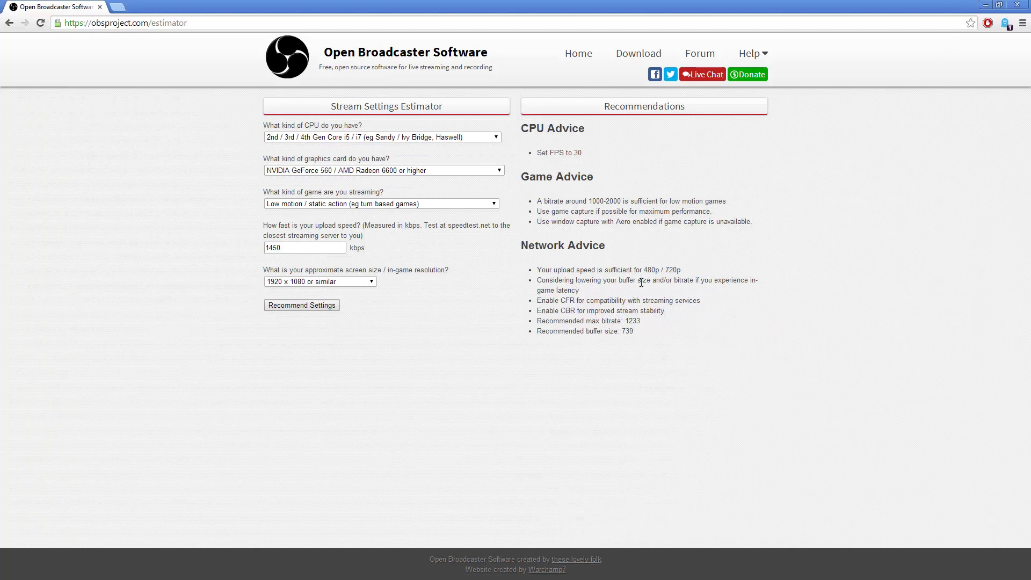
pyautogui.doubleClick(633, 320)
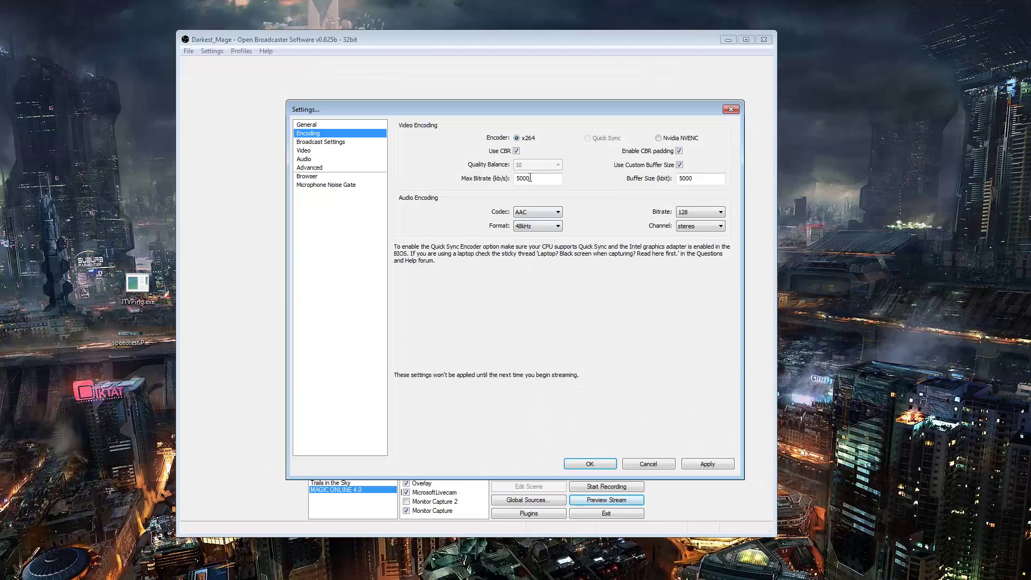
# Set Max Bitrate to 1200 and Buffer Size to 700, keeping the AAC audio codec.
pyautogui.doubleClick(534, 179)
pyautogui.write('1200')
pyautogui.doubleClick(688, 179)
pyautogui.write('700')
pyautogui.click(532, 212)
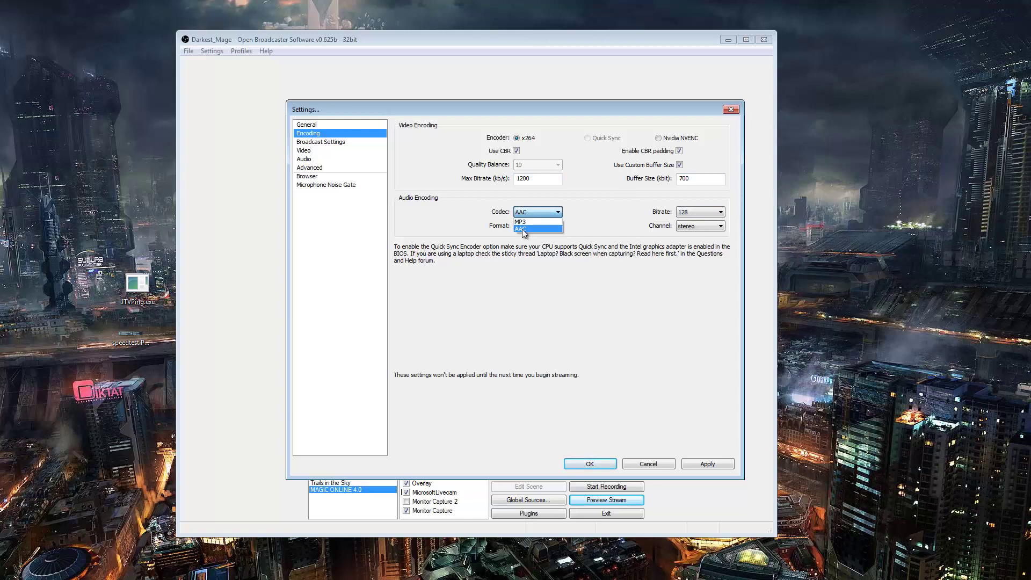
pyautogui.click(585, 202)
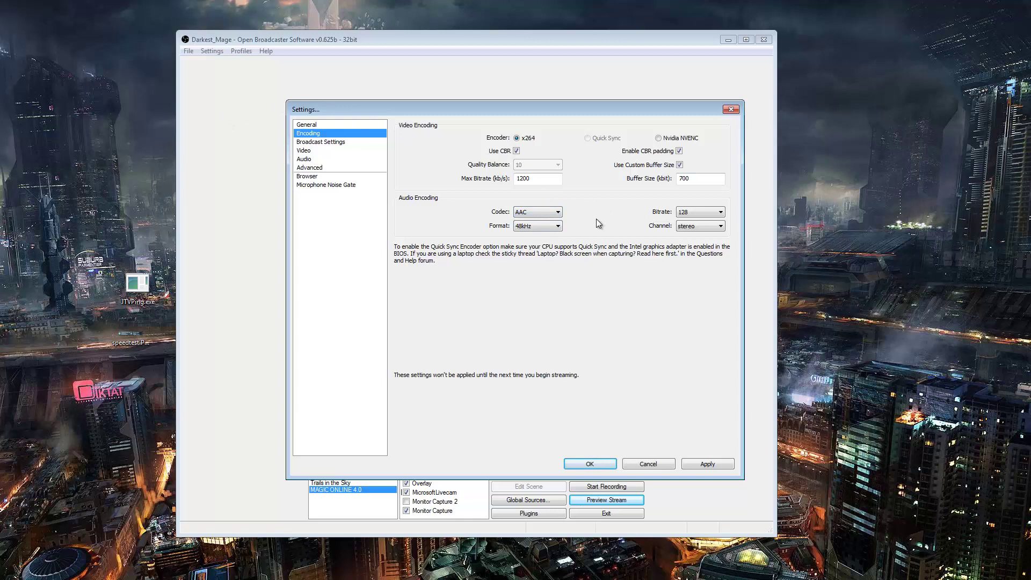
# Apply the encoding changes and set Live Stream mode to Twitch's US Central: Dallas, TX server.
pyautogui.click(322, 143)
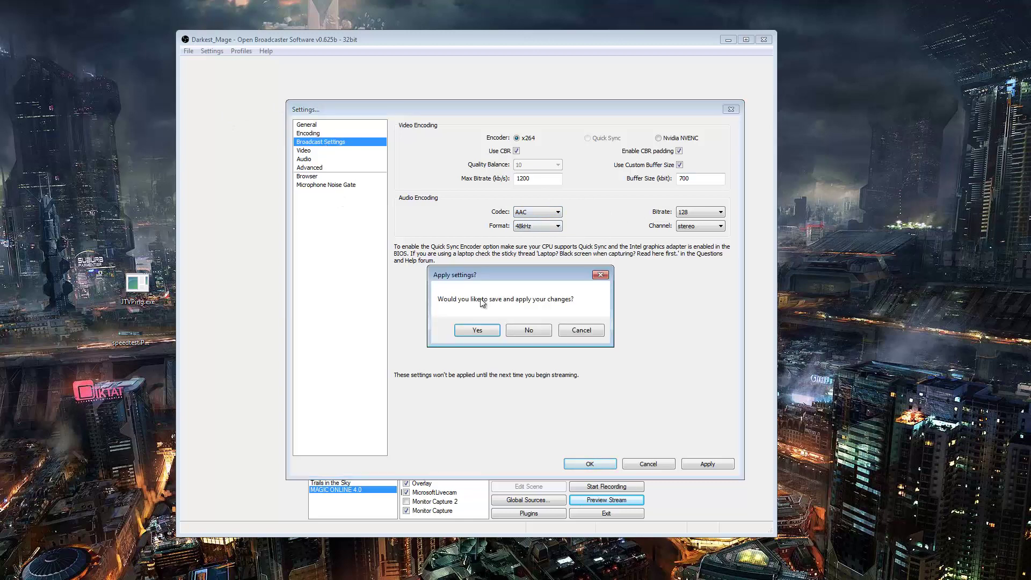
pyautogui.click(486, 332)
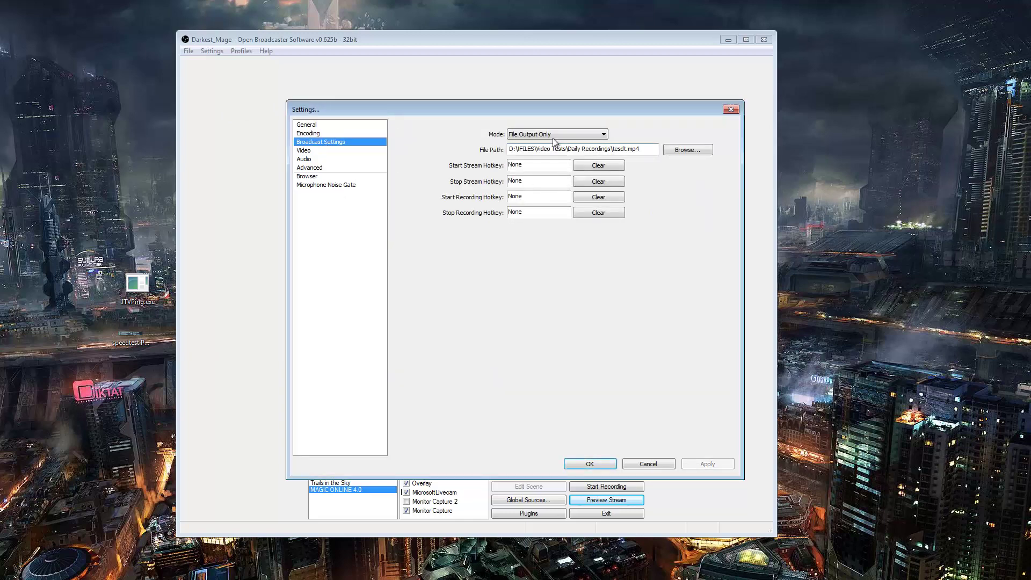
pyautogui.click(535, 135)
pyautogui.click(534, 144)
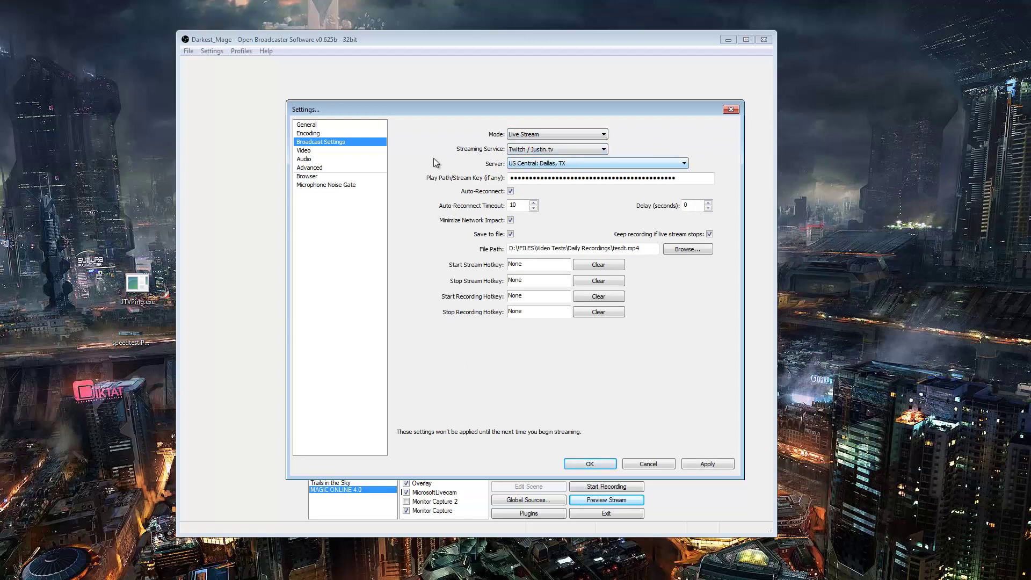
pyautogui.click(546, 164)
pyautogui.click(546, 164)
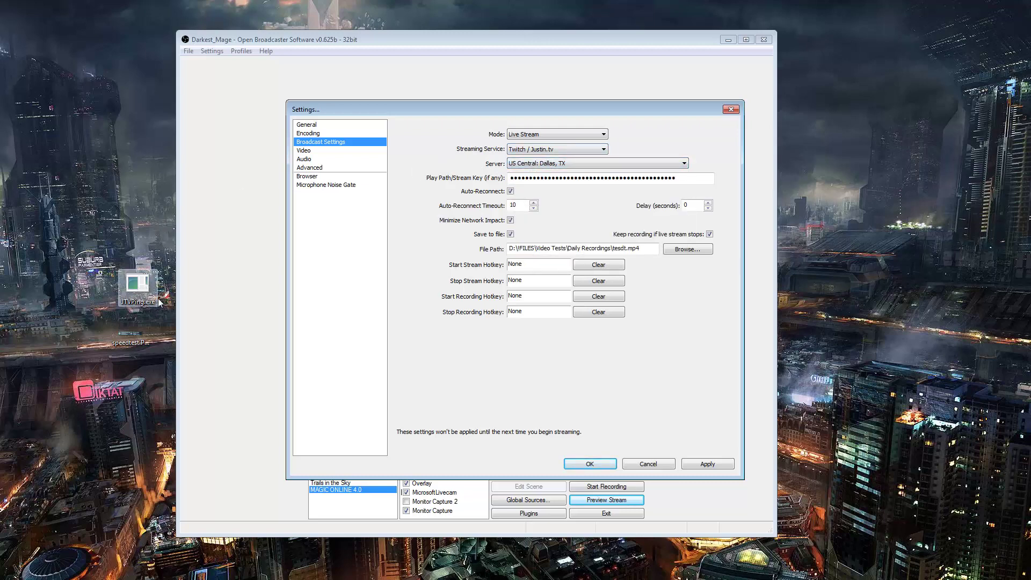
# Run JTVPing to confirm US Central: Dallas, TX has about 25 ms latency, then close it.
pyautogui.doubleClick(144, 288)
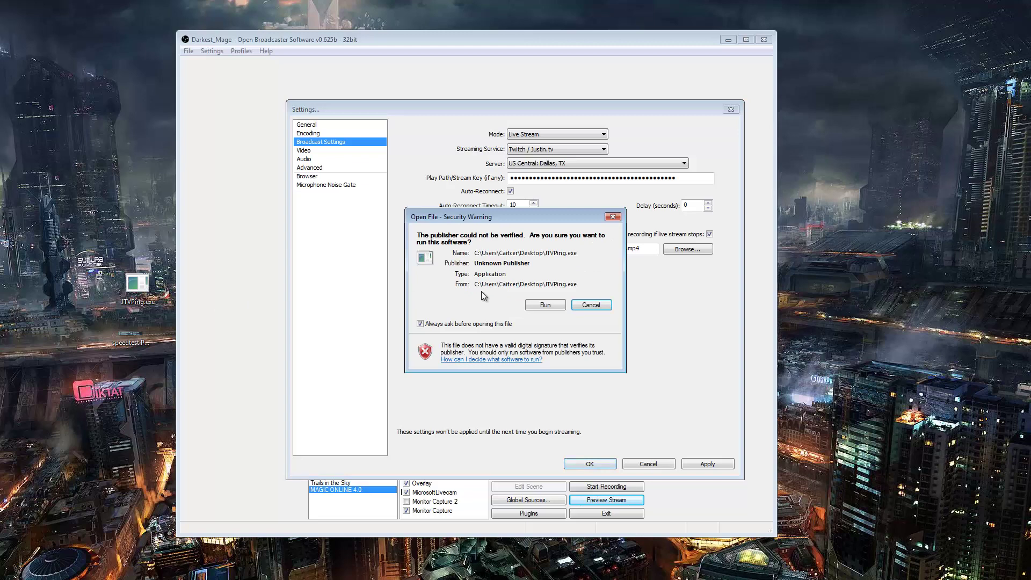
pyautogui.click(537, 302)
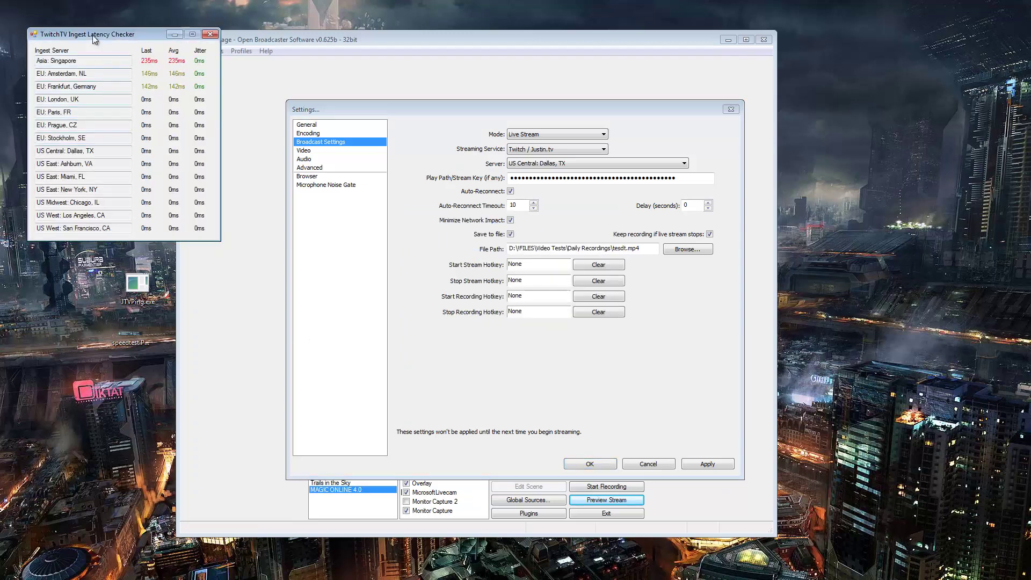
pyautogui.moveTo(92, 35); pyautogui.dragTo(216, 227)
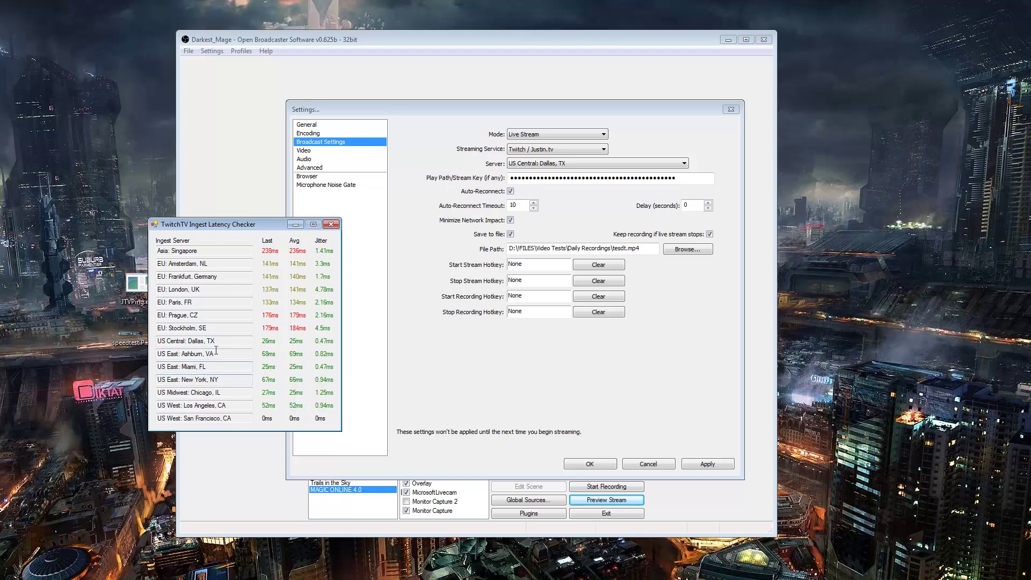
pyautogui.click(230, 341)
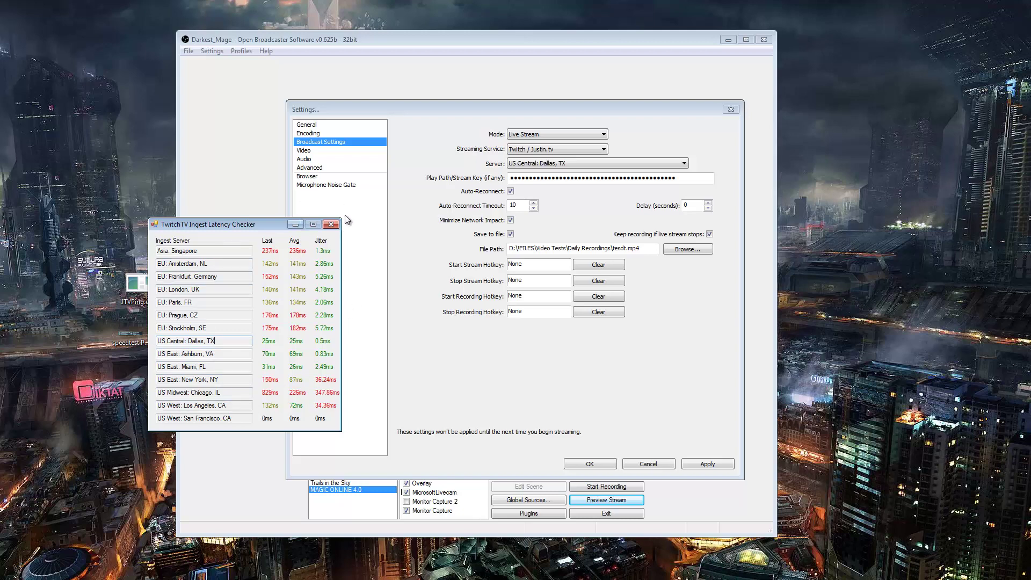
pyautogui.click(331, 224)
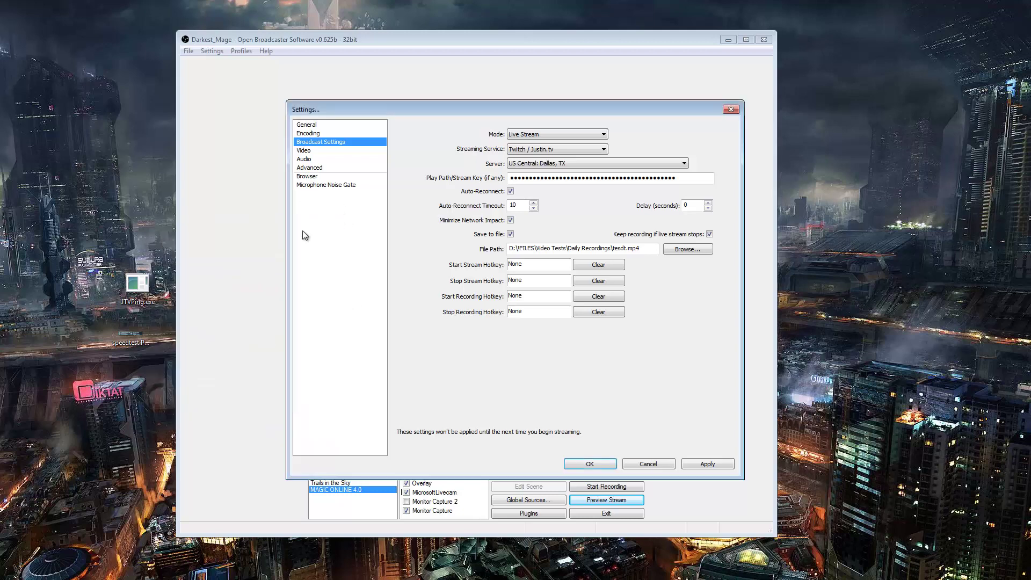
# Keep the Dallas server, untick Minimize Network Impact, and move to the Video settings.
pyautogui.click(550, 168)
pyautogui.click(649, 133)
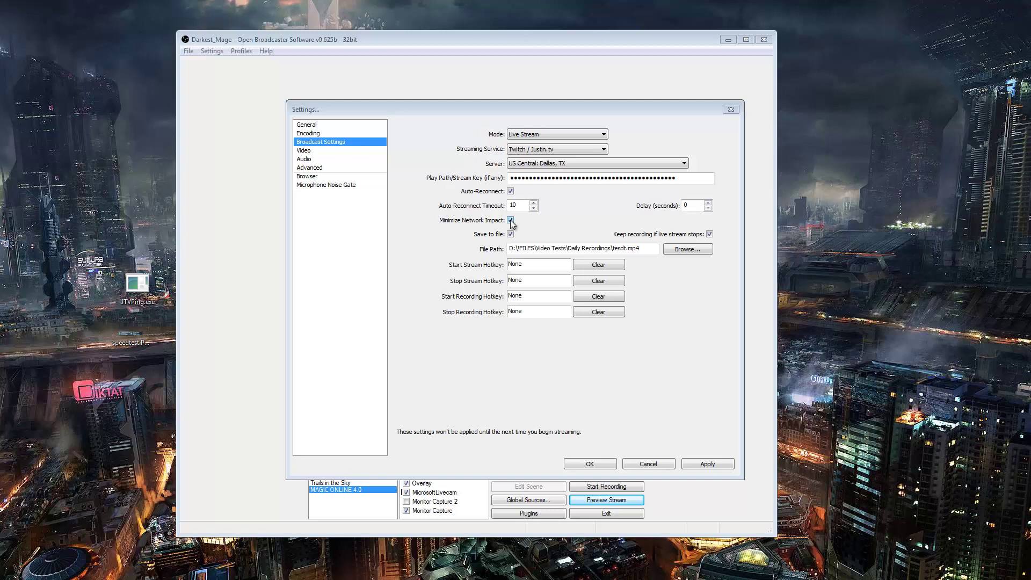
pyautogui.click(511, 221)
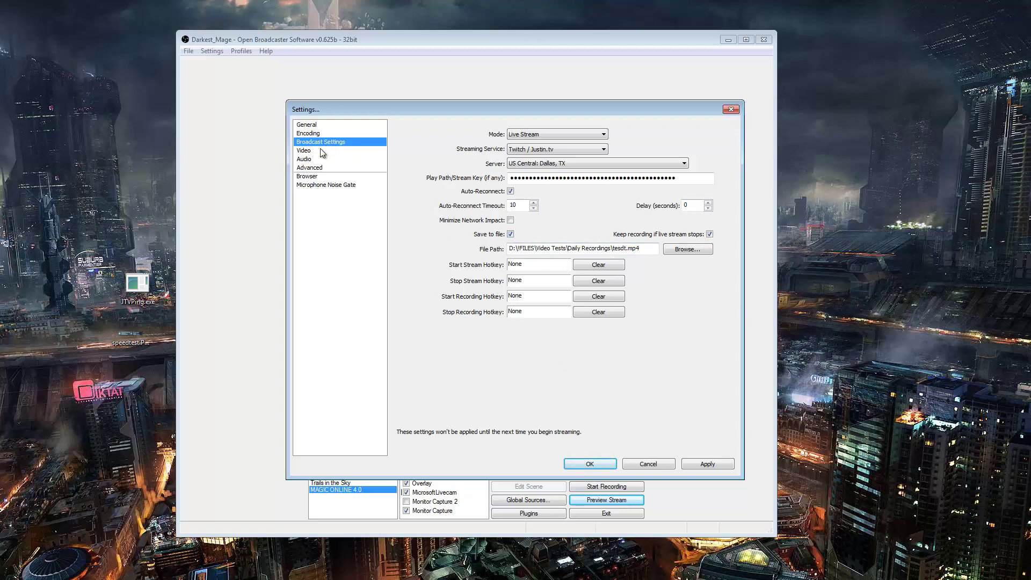
pyautogui.click(304, 151)
# Save broadcast settings and downscale 1920x1080 to 1.50 (1280x720) with the Lanczos filter.
pyautogui.click(492, 332)
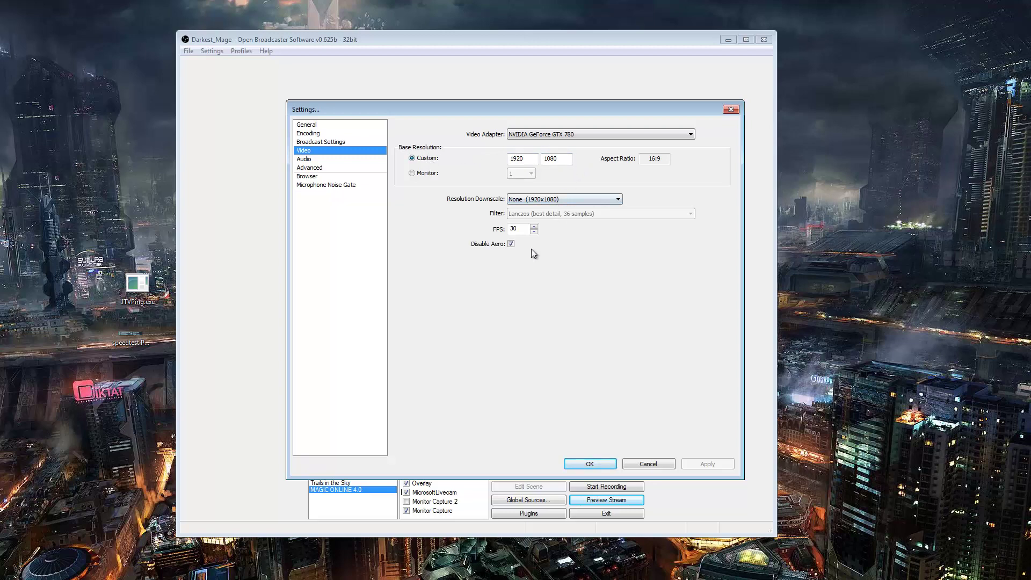
pyautogui.click(535, 199)
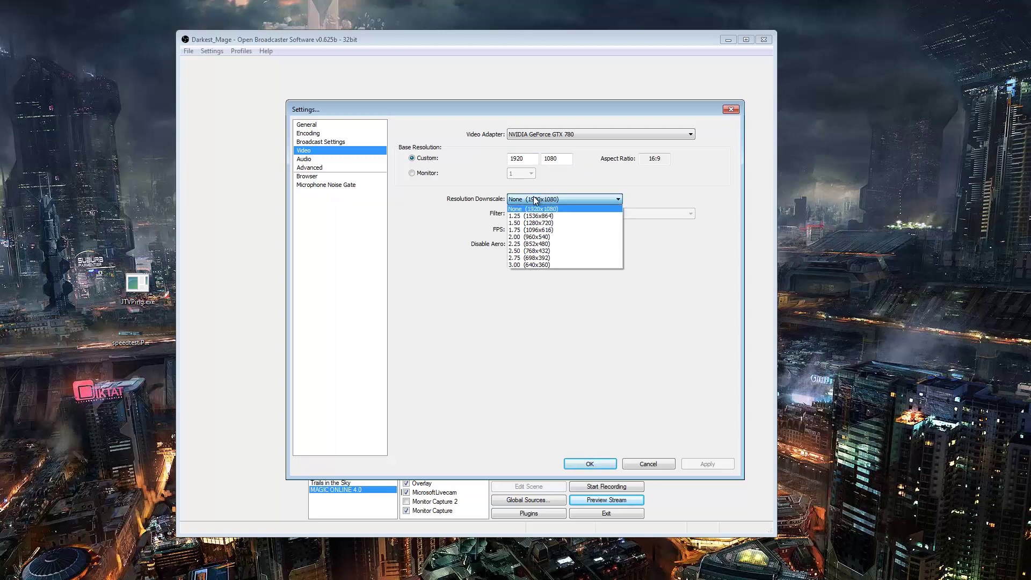
pyautogui.click(664, 252)
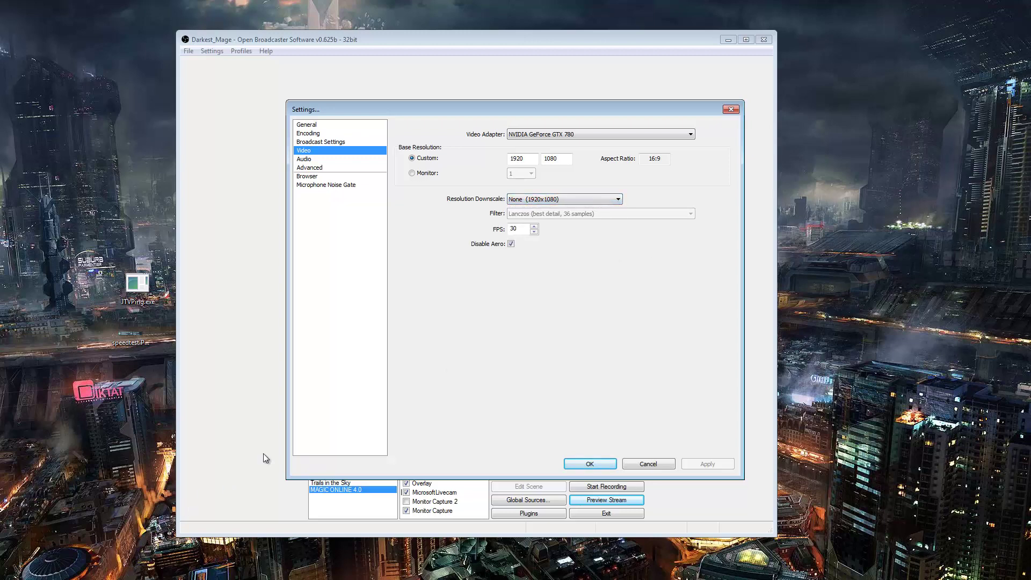
pyautogui.click(550, 200)
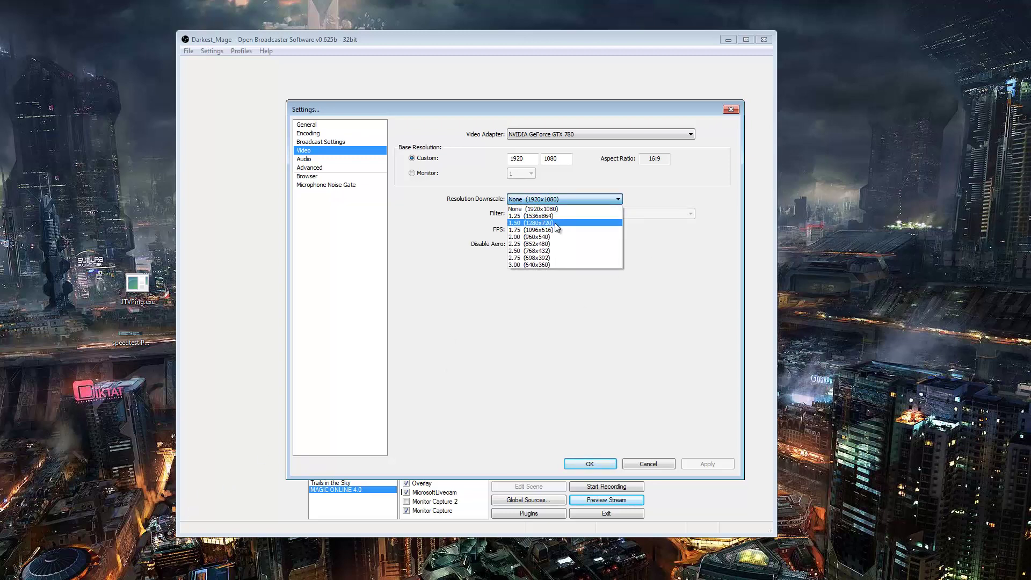
pyautogui.click(555, 223)
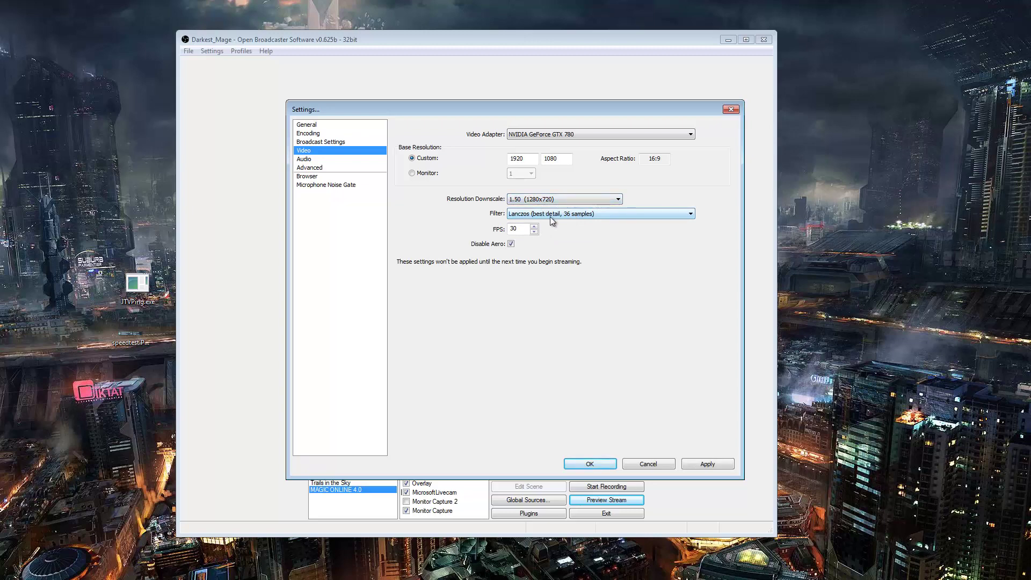
pyautogui.click(550, 217)
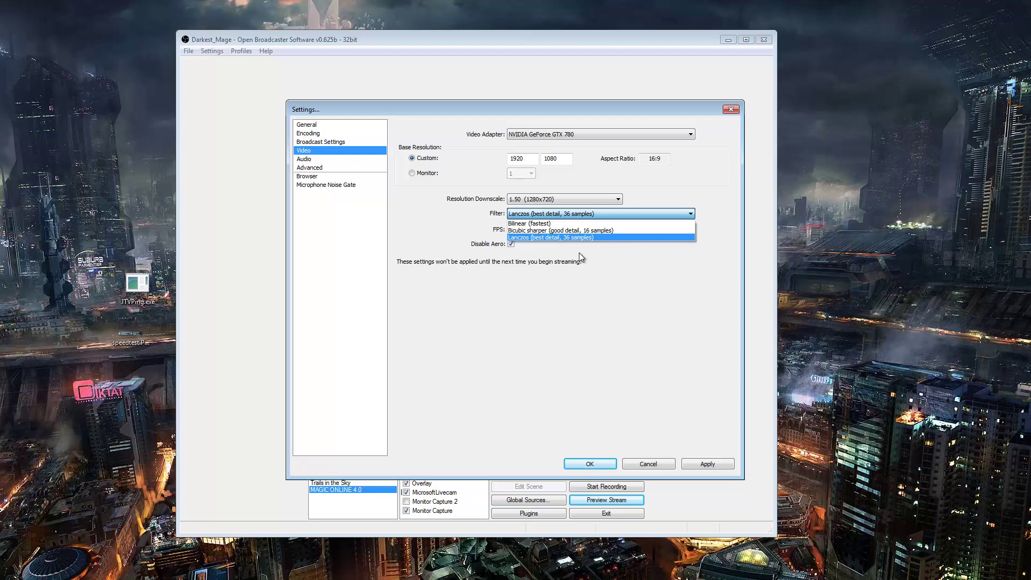
pyautogui.click(623, 293)
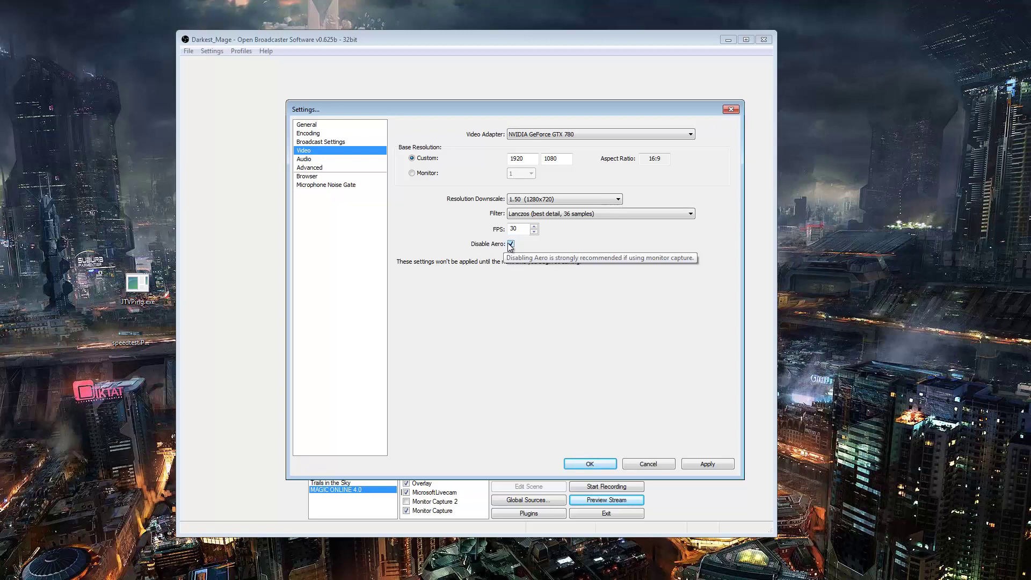
# Save the video changes and keep Microphone (Siberia V2 Illuminated) as the mic device.
pyautogui.click(321, 161)
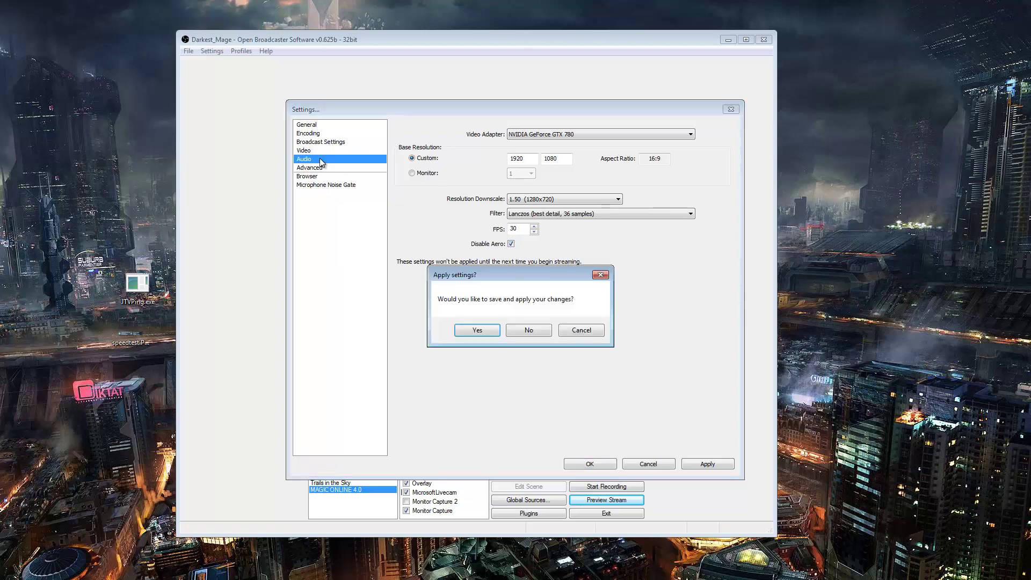
pyautogui.click(473, 333)
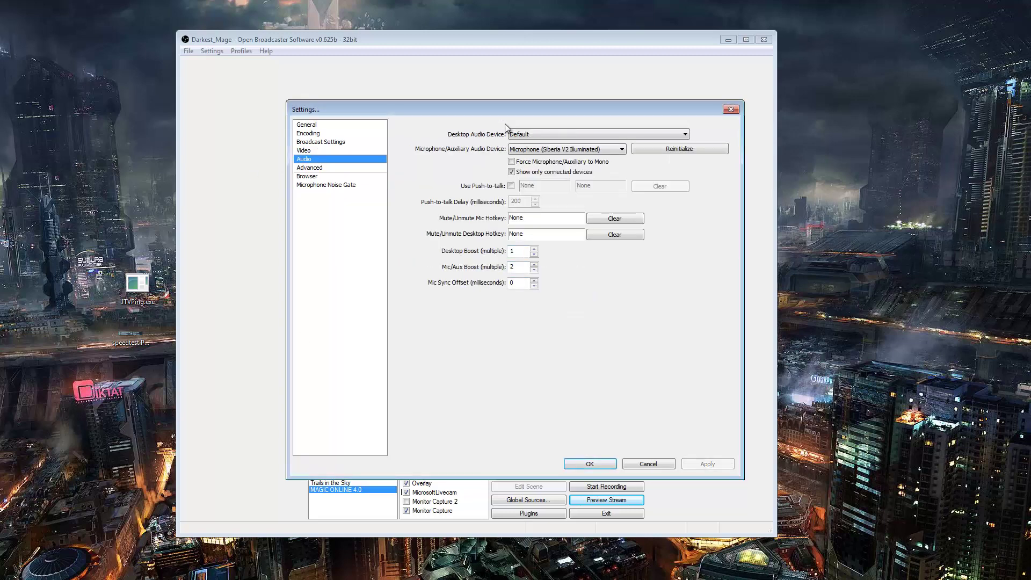
pyautogui.click(558, 149)
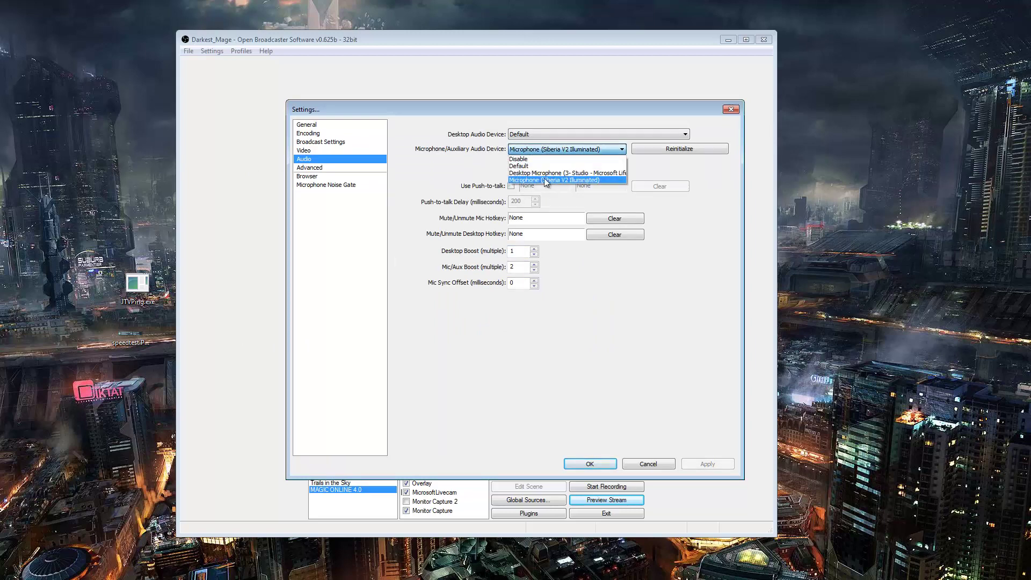
pyautogui.click(437, 188)
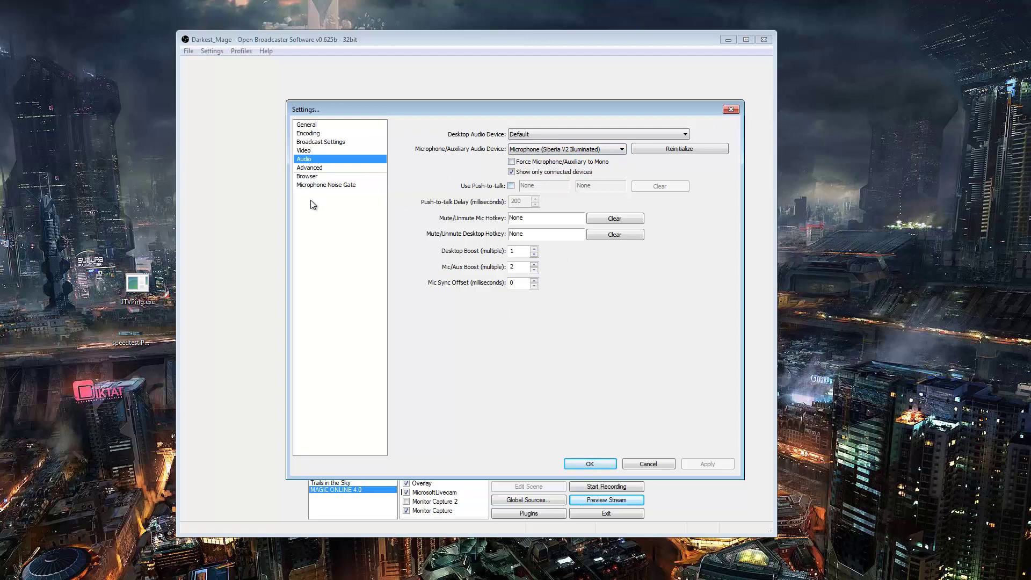
# In Advanced settings, set the x264 CPU preset to veryfast, then reopen the preset list.
pyautogui.click(315, 168)
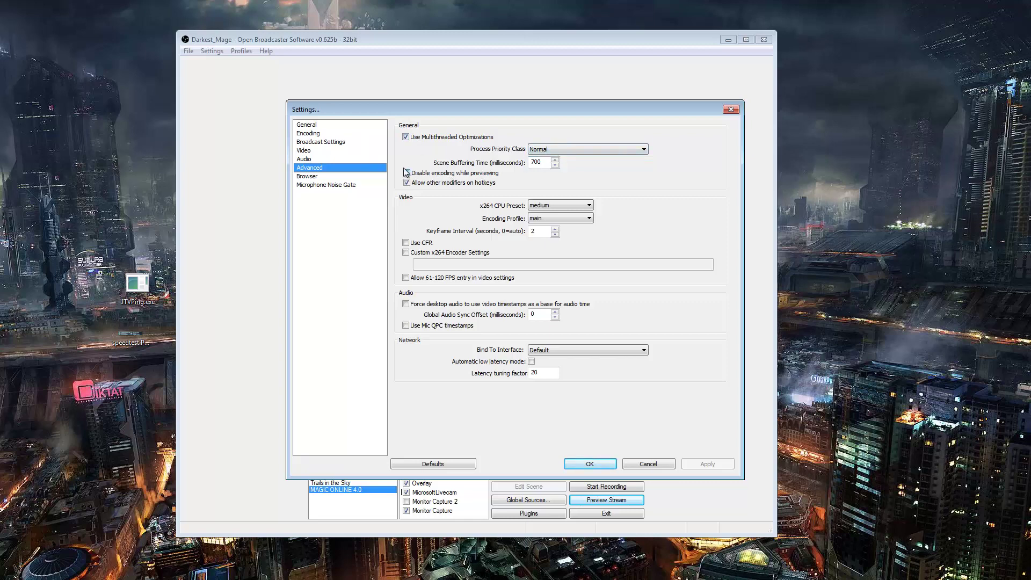
pyautogui.click(573, 205)
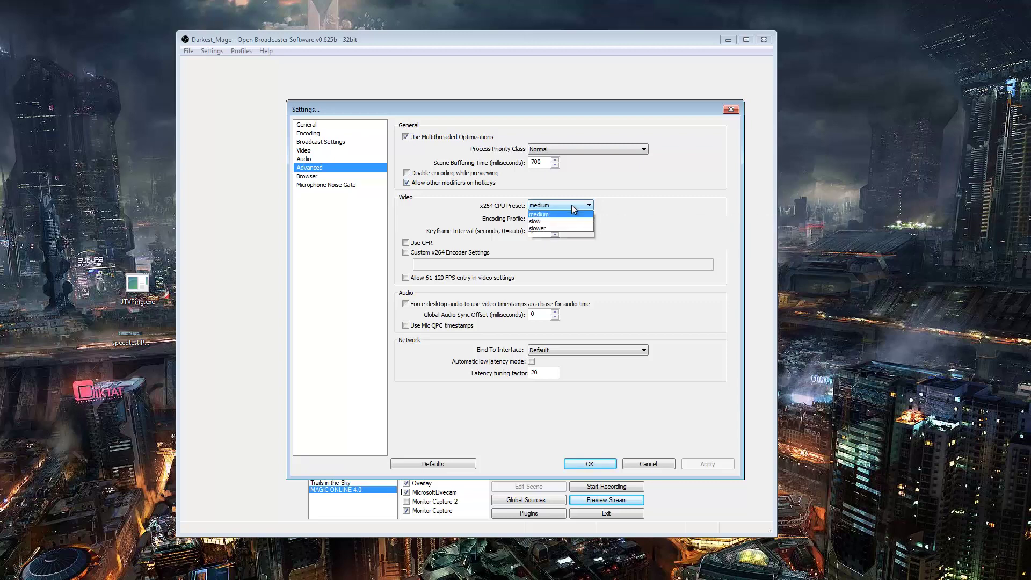
pyautogui.click(556, 228)
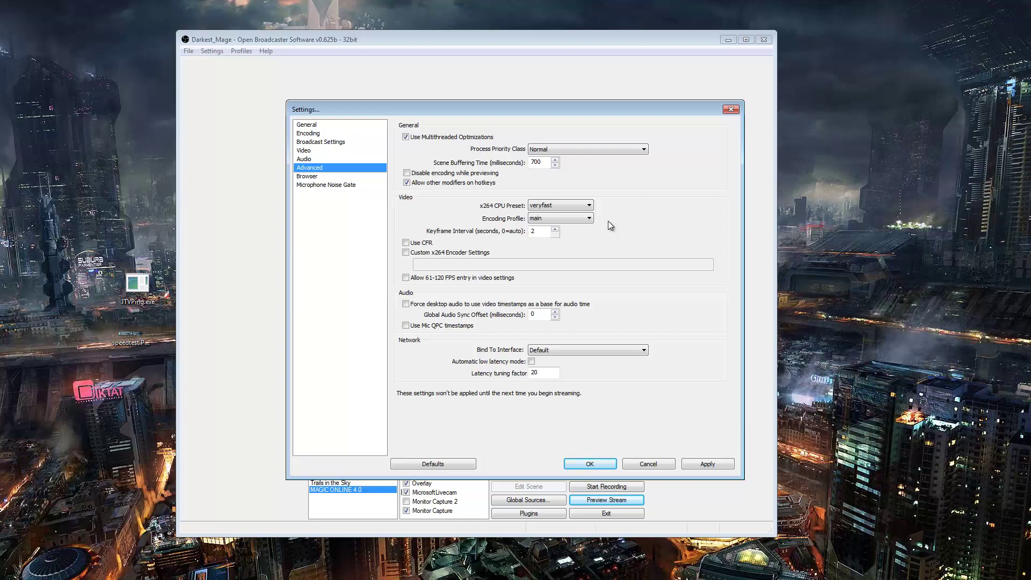
pyautogui.click(562, 205)
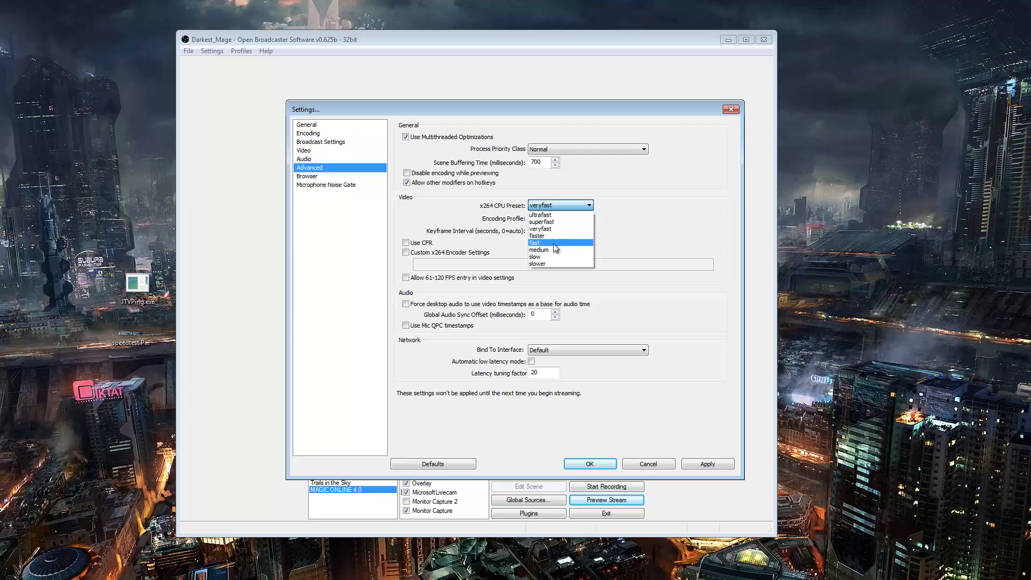
# Switch the x264 CPU preset to medium, accept the warning, and keep the main encoding profile.
pyautogui.click(555, 249)
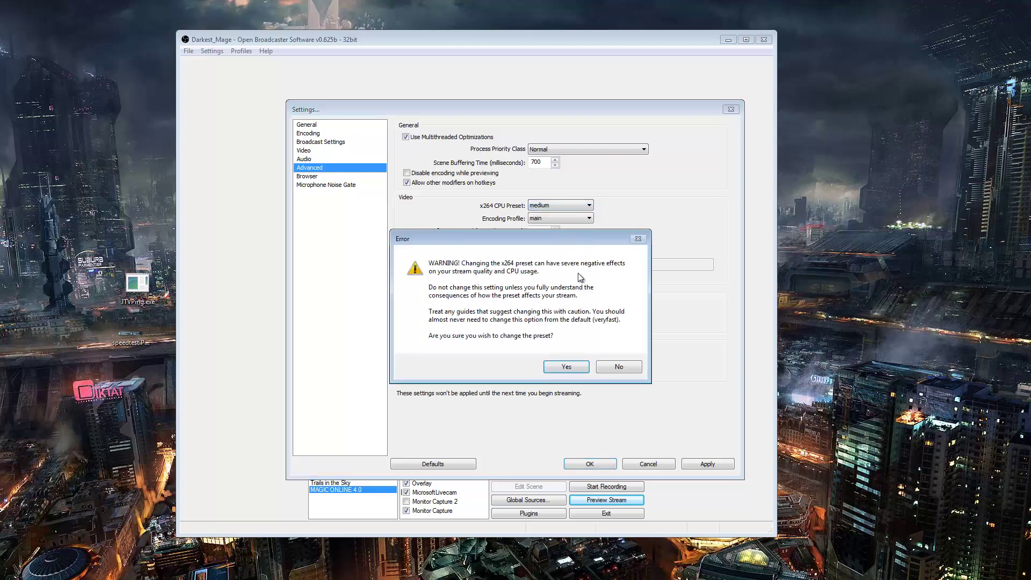
pyautogui.click(567, 367)
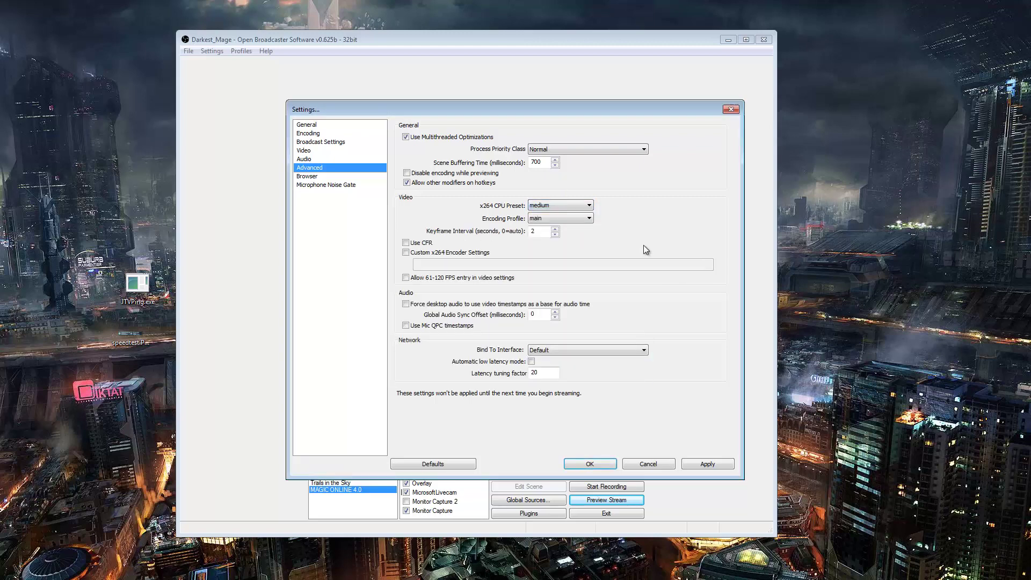
pyautogui.click(566, 217)
pyautogui.click(550, 227)
pyautogui.click(579, 218)
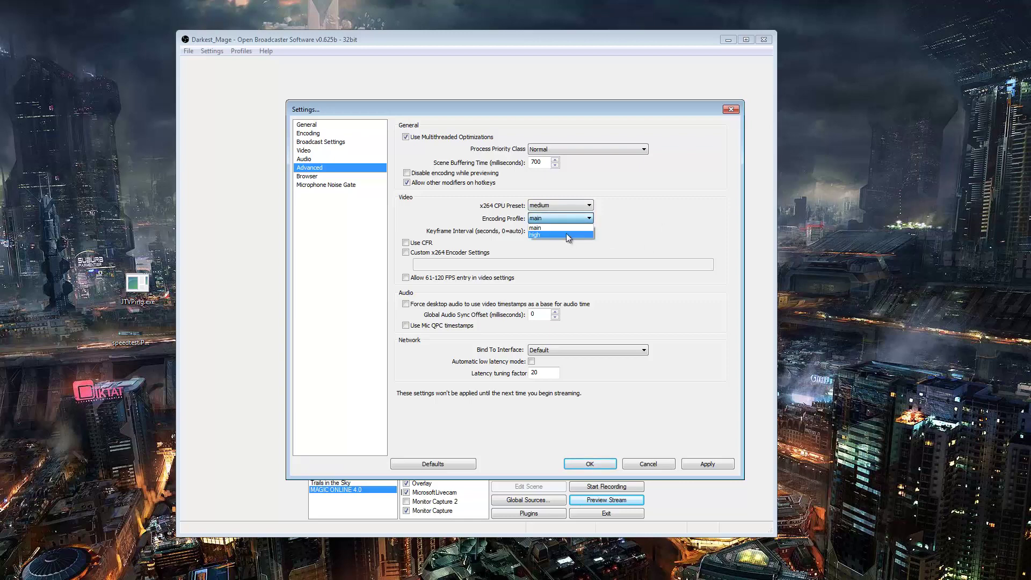
pyautogui.click(642, 205)
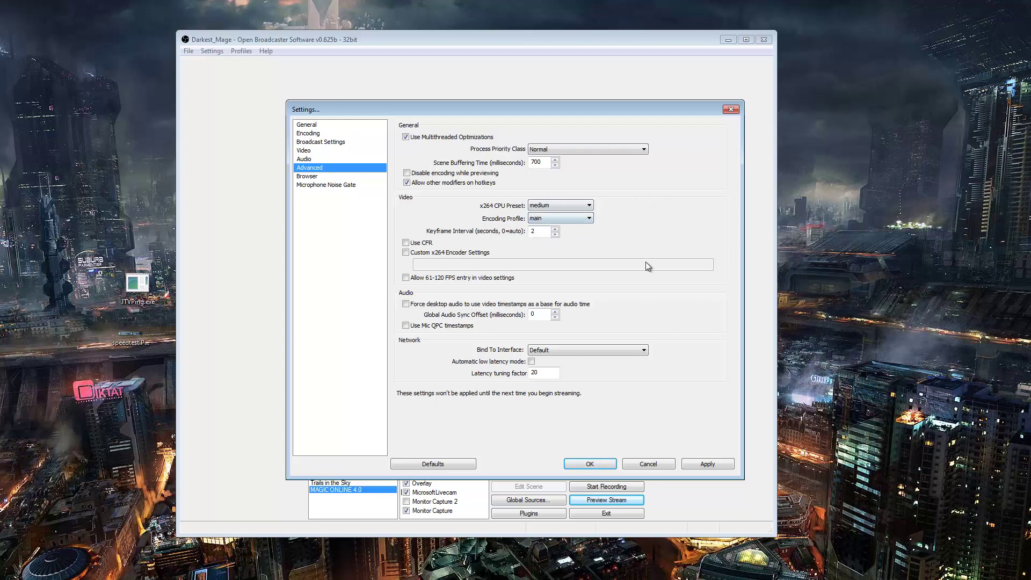
# Enable Use CFR with keyframe interval 2, save the advanced settings, and return to General.
pyautogui.doubleClick(536, 231)
pyautogui.click(406, 243)
pyautogui.click(322, 177)
pyautogui.click(461, 329)
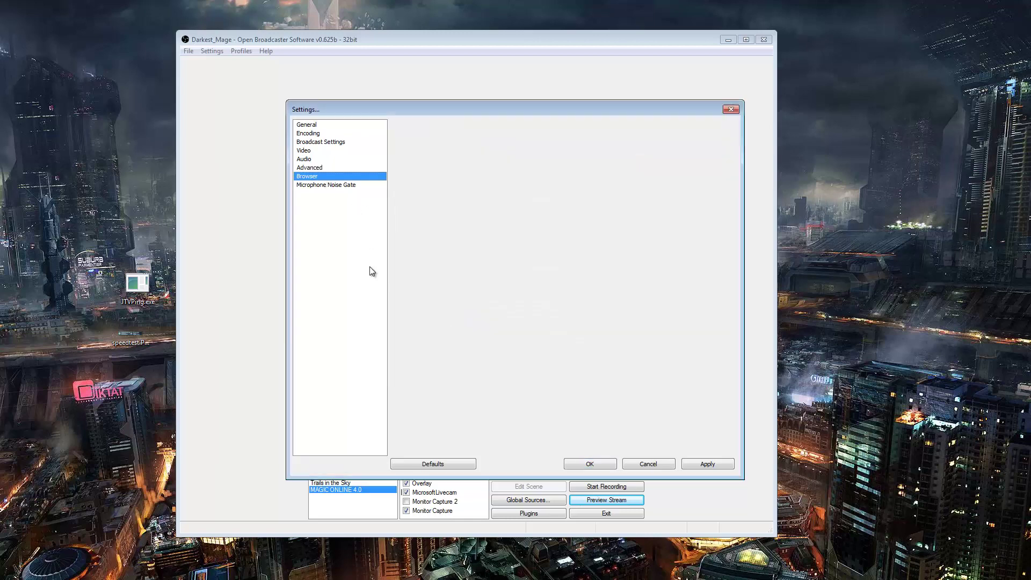
pyautogui.click(328, 186)
pyautogui.click(323, 126)
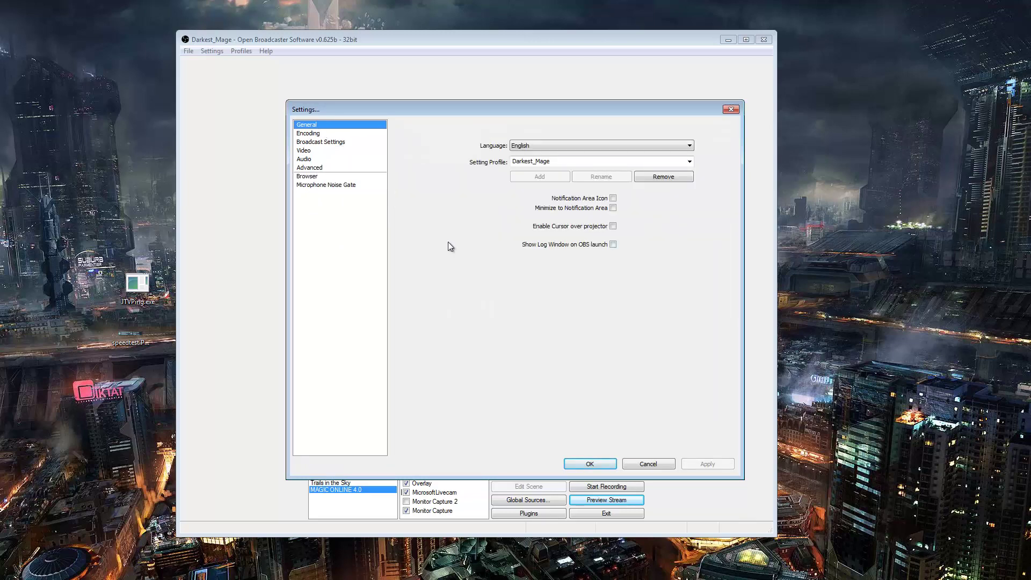